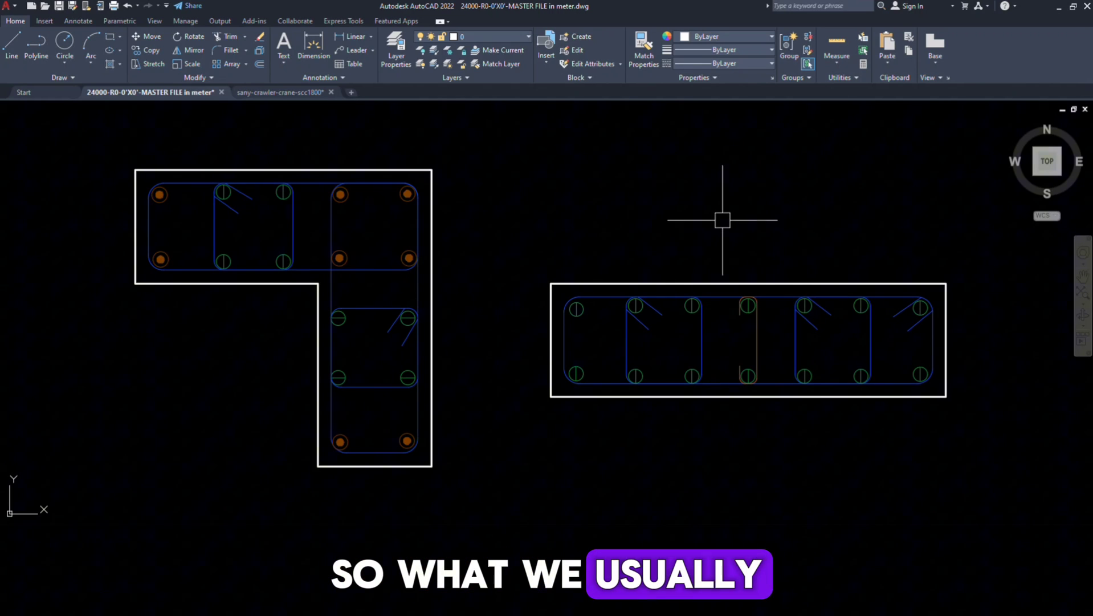
{"action": "type", "text": "x"}
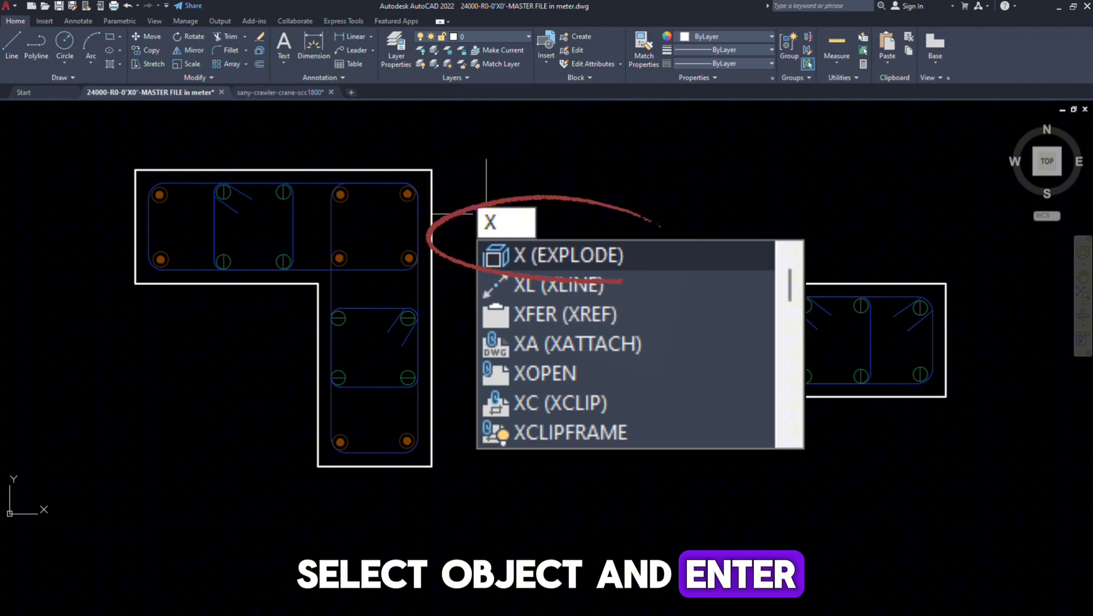
{"action": "key", "text": "Return"}
{"action": "left_click", "coordinate": [429, 212]}
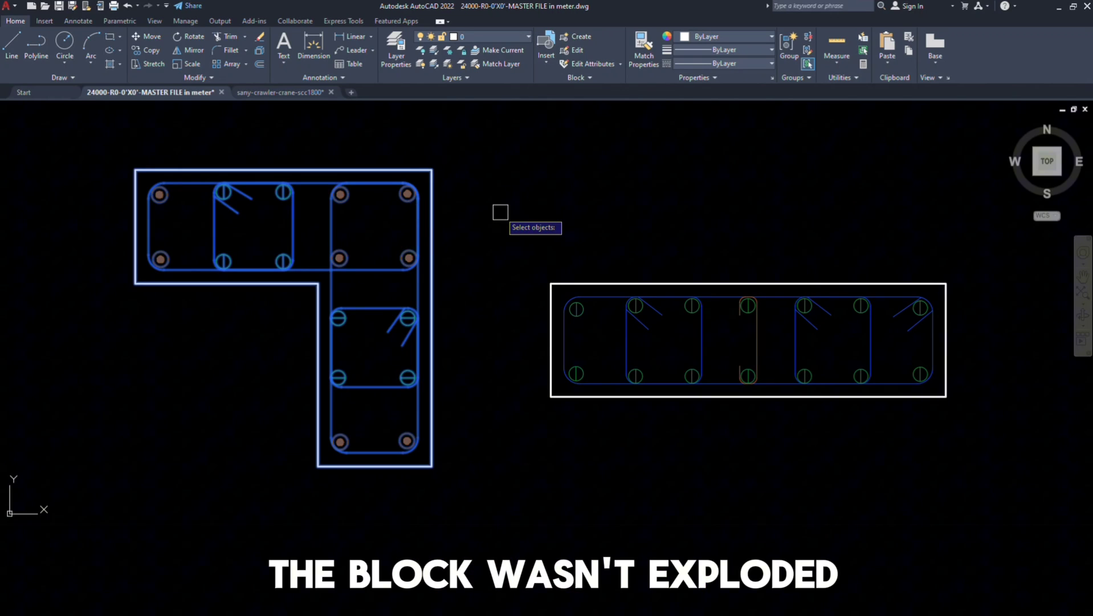
{"action": "key", "text": "Return"}
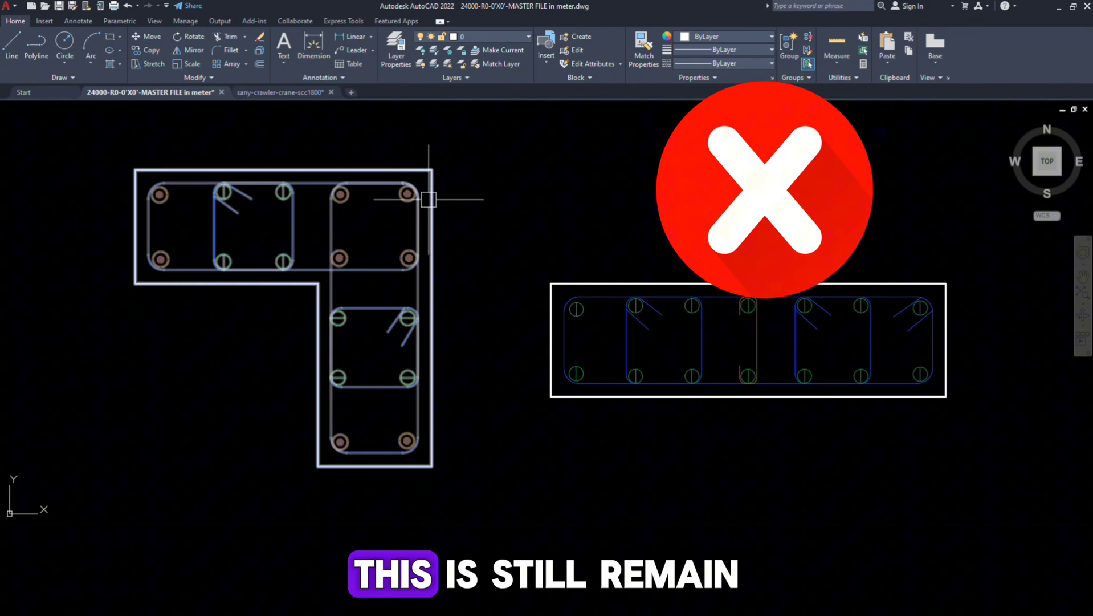
{"action": "left_click", "coordinate": [414, 204]}
{"action": "key", "text": "Escape"}
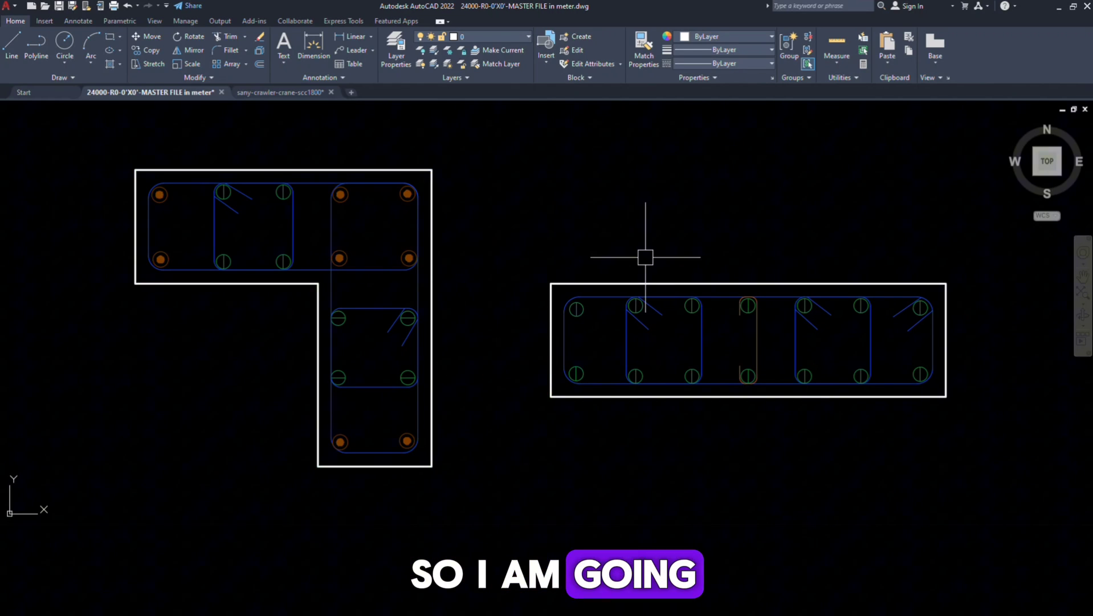
{"action": "left_click", "coordinate": [645, 277]}
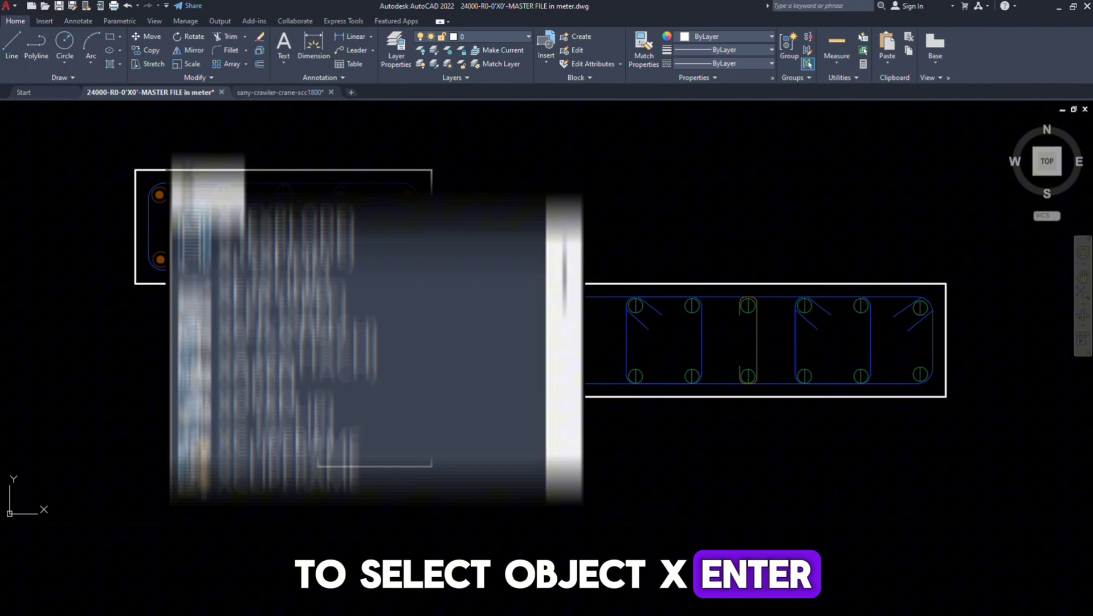
{"action": "type", "text": "x"}
{"action": "key", "text": "Return"}
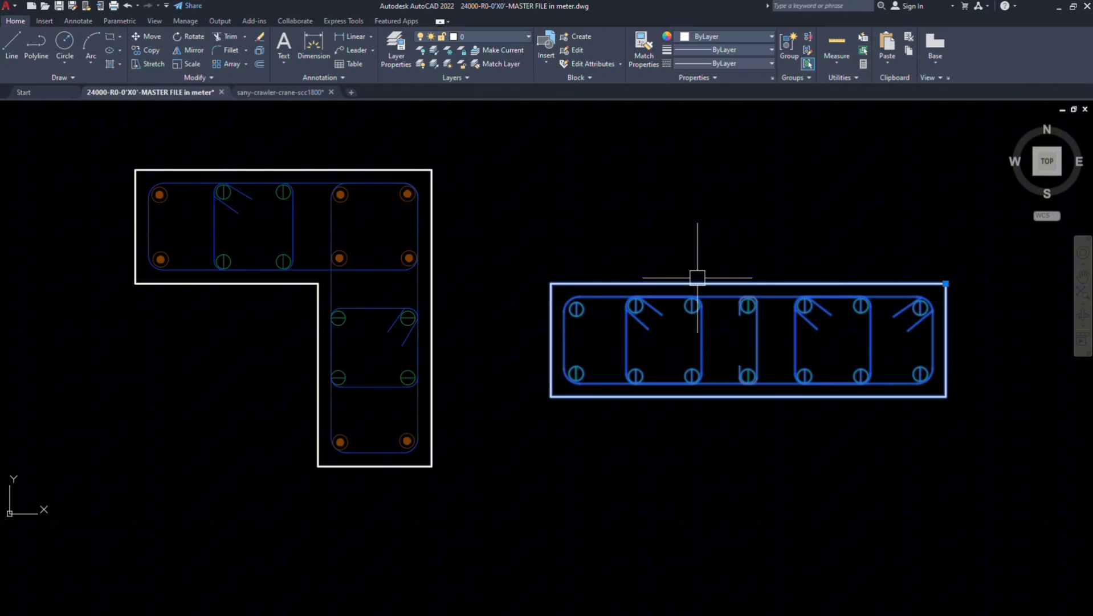
{"action": "key", "text": "Return"}
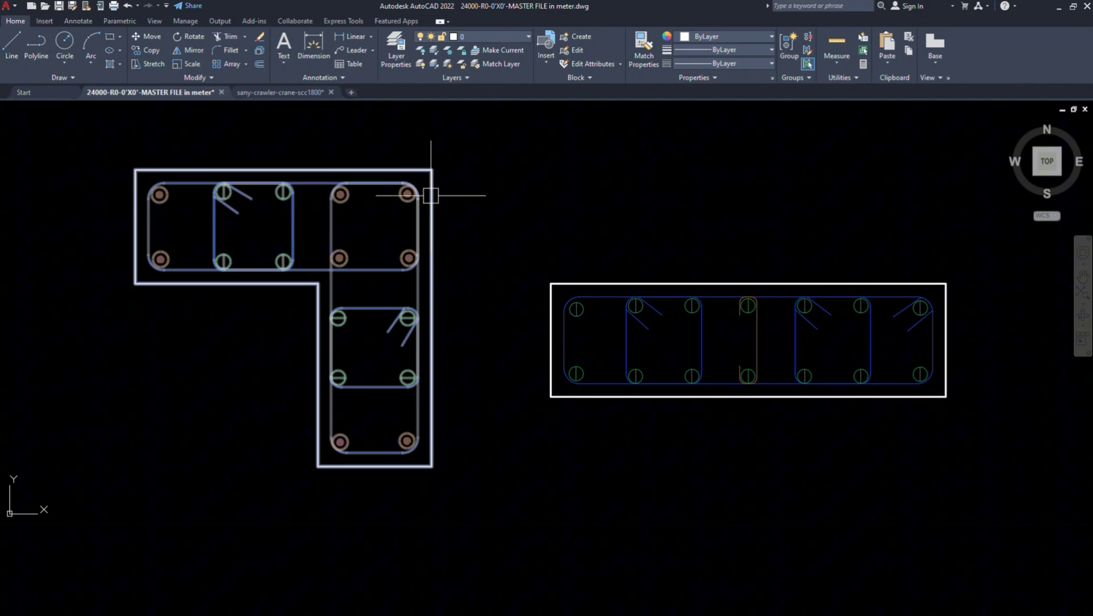
{"action": "left_click", "coordinate": [649, 201]}
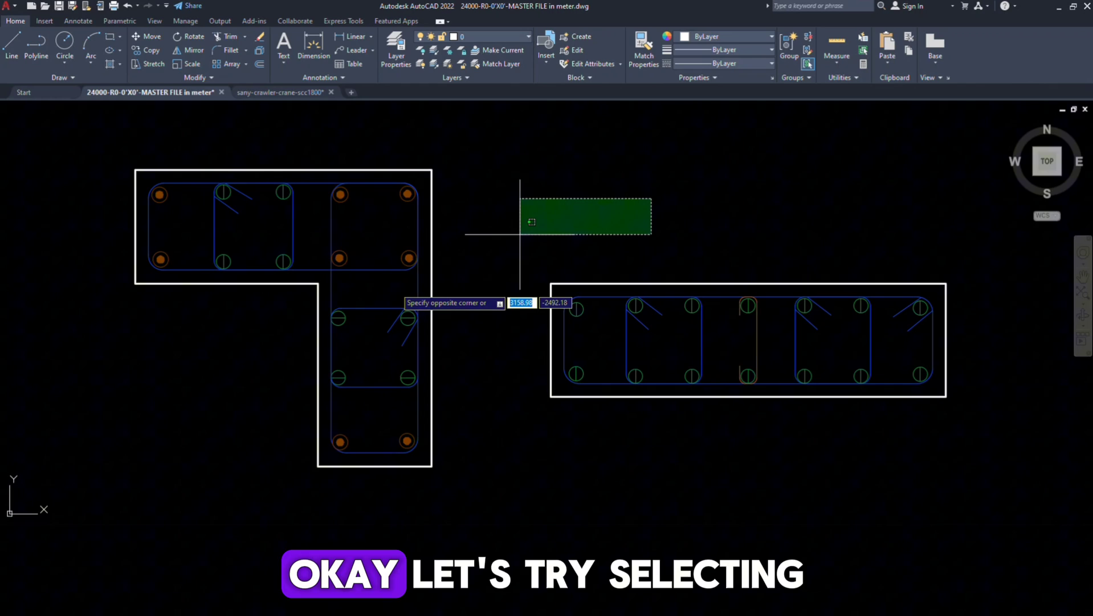
{"action": "left_click", "coordinate": [367, 287]}
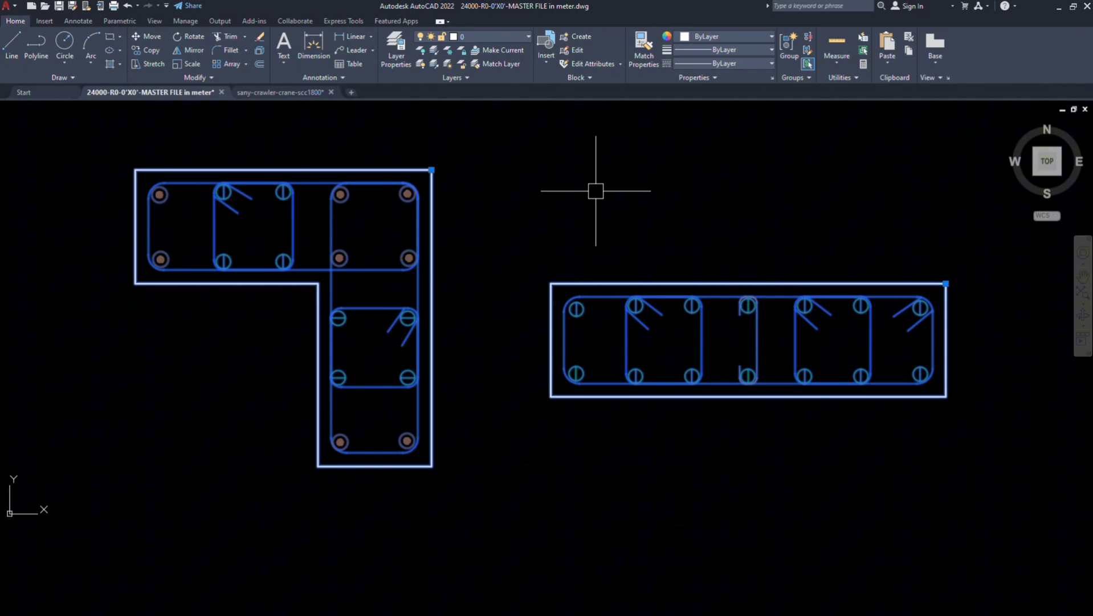
{"action": "type", "text": "x"}
{"action": "key", "text": "Return"}
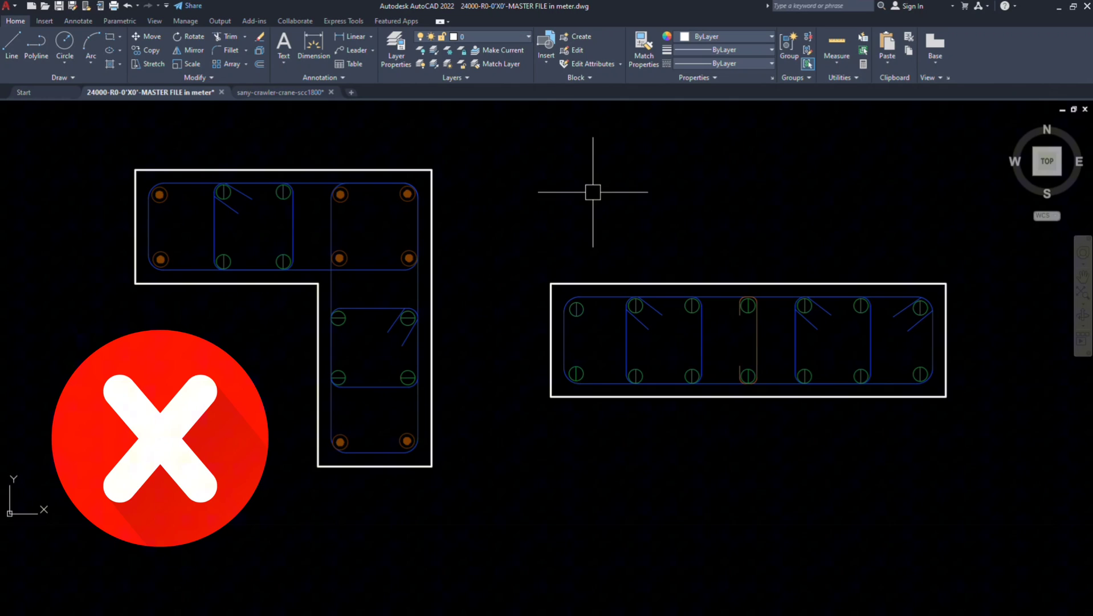
{"action": "left_click", "coordinate": [431, 236]}
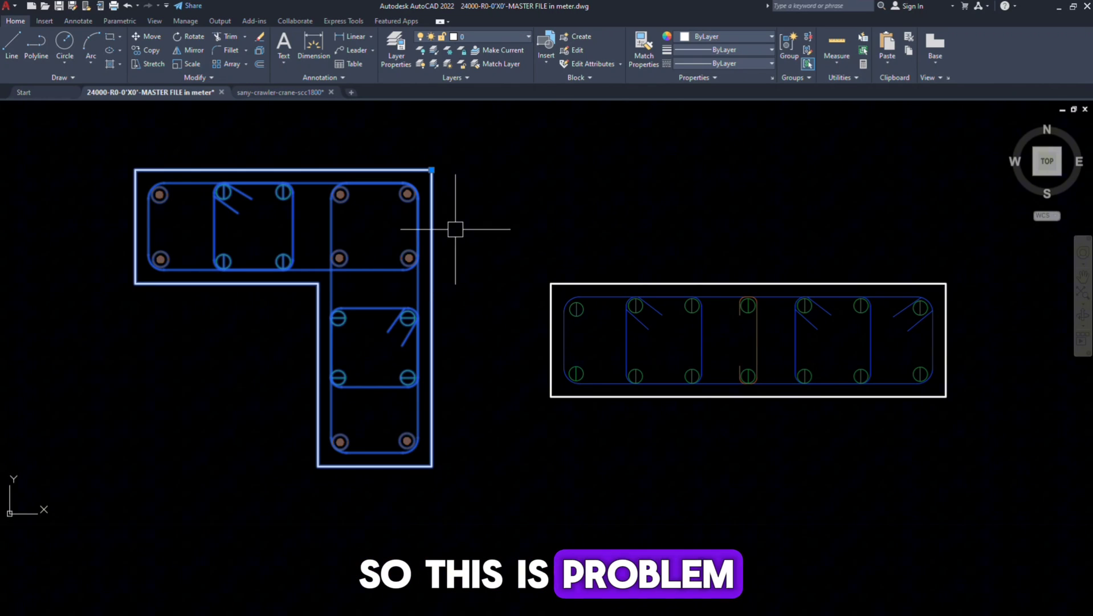
{"action": "left_click", "coordinate": [609, 280]}
{"action": "key", "text": "Escape"}
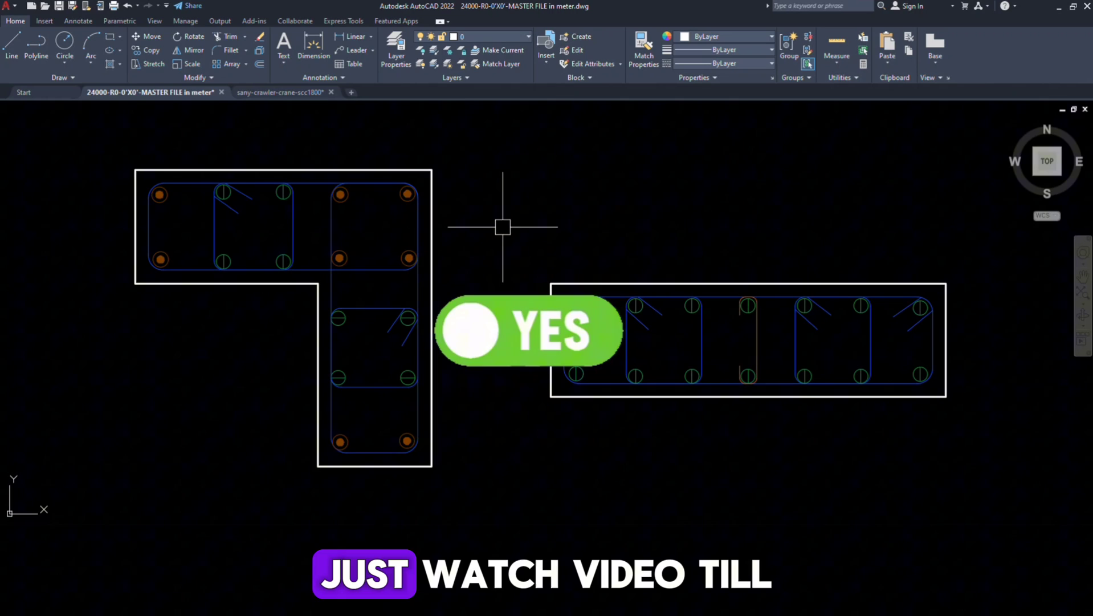
Open block C1 (the L-shaped column) for editing in the Block Editor.
{"action": "double_click", "coordinate": [433, 220]}
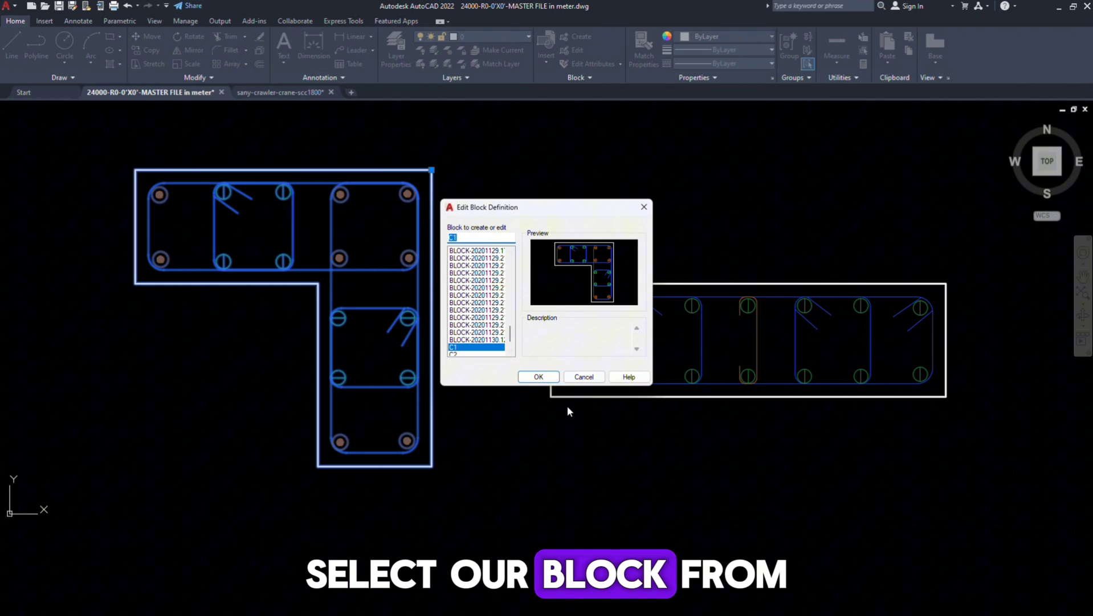
{"action": "left_click", "coordinate": [538, 377]}
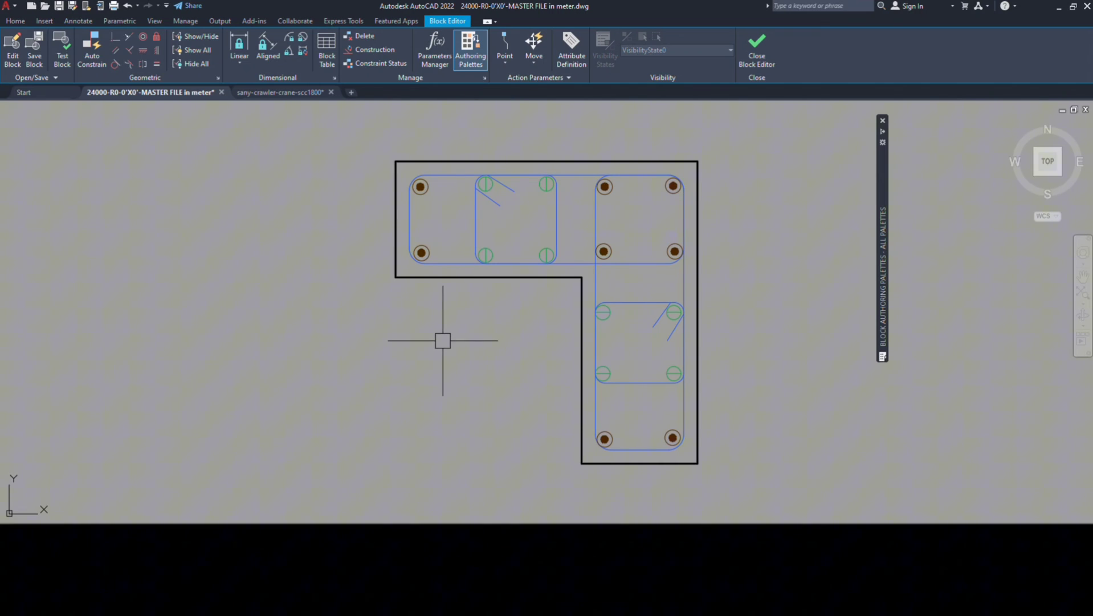
Change C1's Allow exploding property from No to Yes in Properties.
{"action": "key", "text": "ctrl+1"}
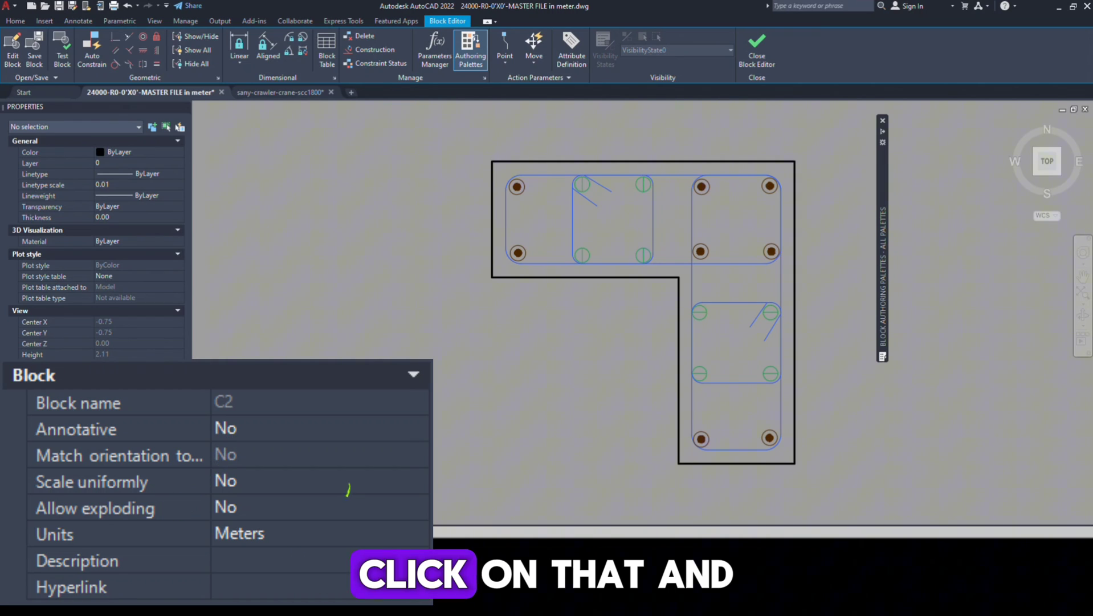
{"action": "left_click", "coordinate": [228, 507]}
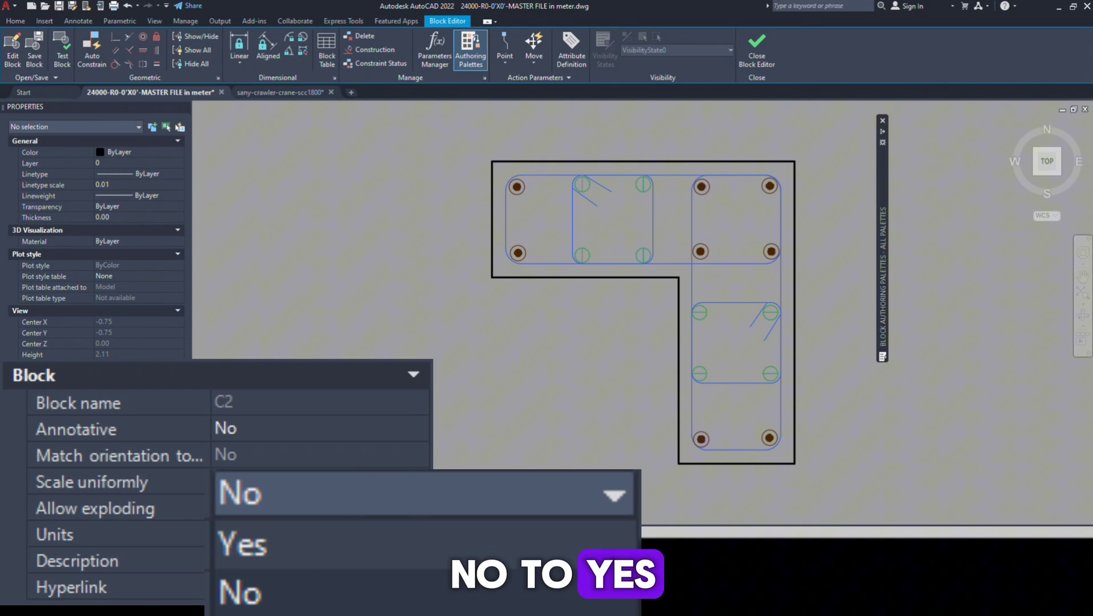
{"action": "left_click", "coordinate": [113, 498]}
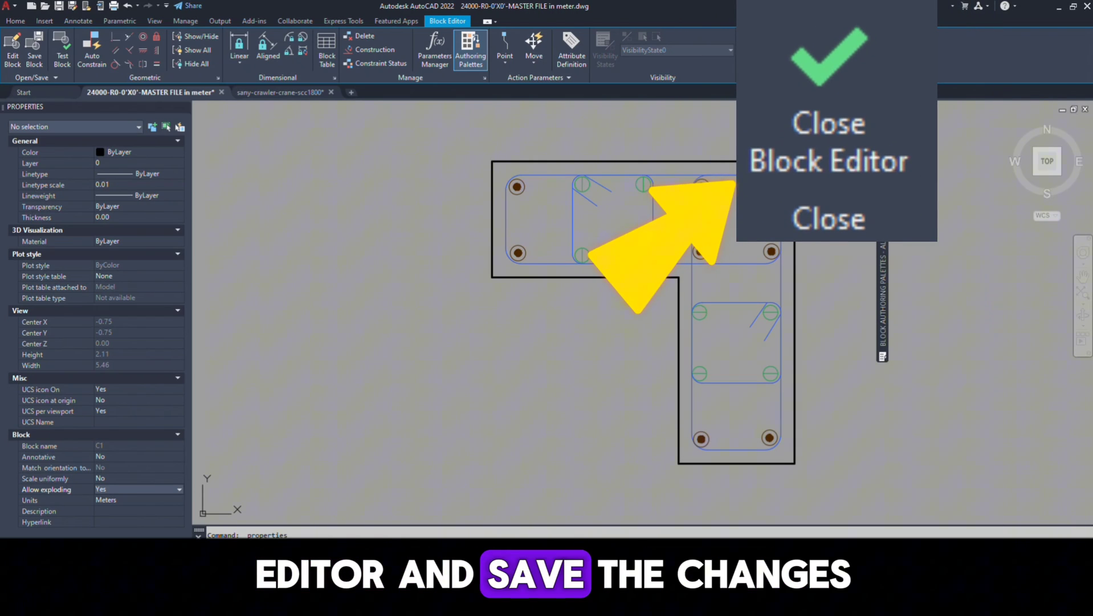
Save C1 and close the Block Editor, then explode the L-shaped column block.
{"action": "left_click", "coordinate": [758, 57]}
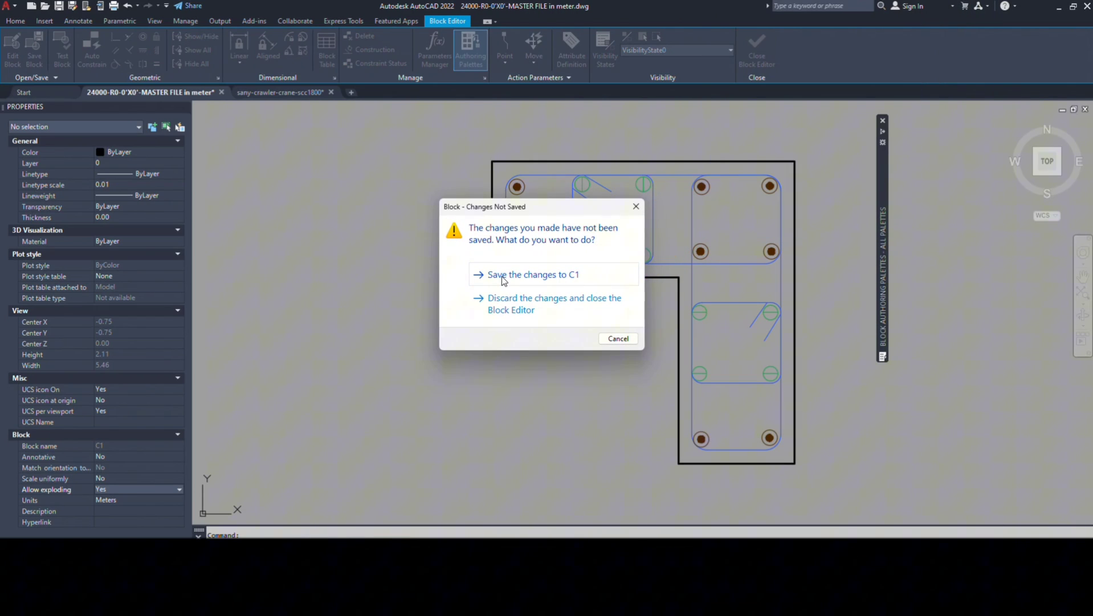
{"action": "left_click", "coordinate": [552, 274]}
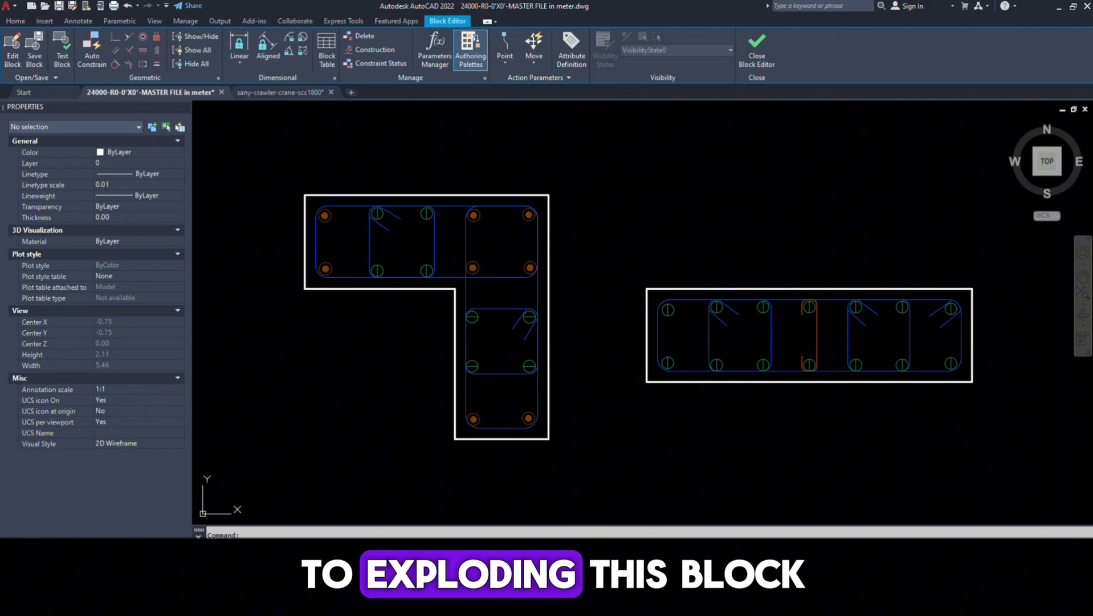
{"action": "left_click", "coordinate": [598, 164]}
{"action": "left_click", "coordinate": [511, 214]}
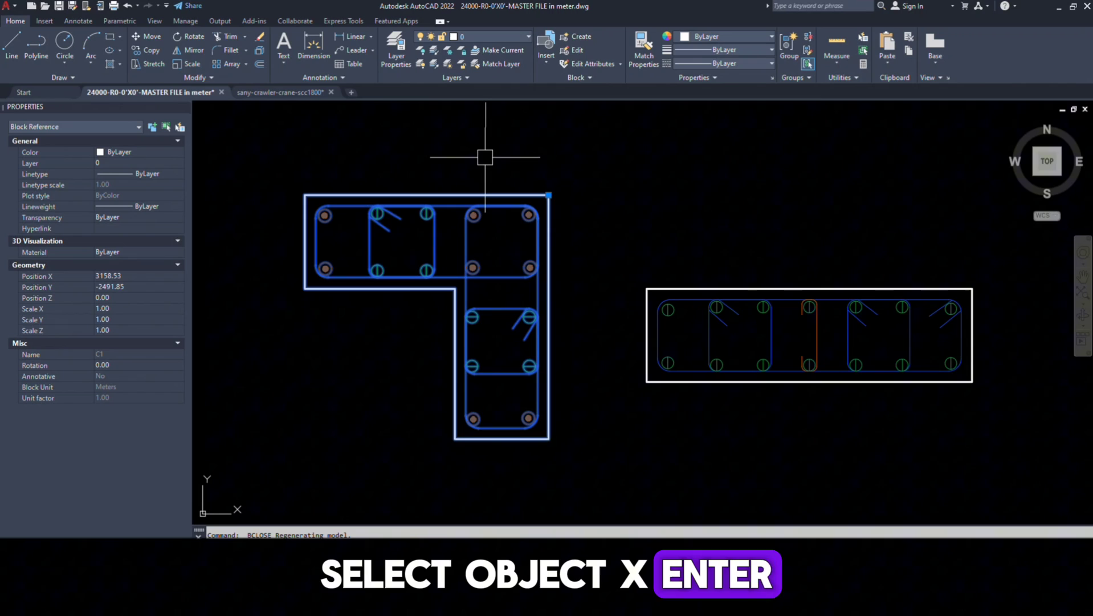
{"action": "key", "text": "Return"}
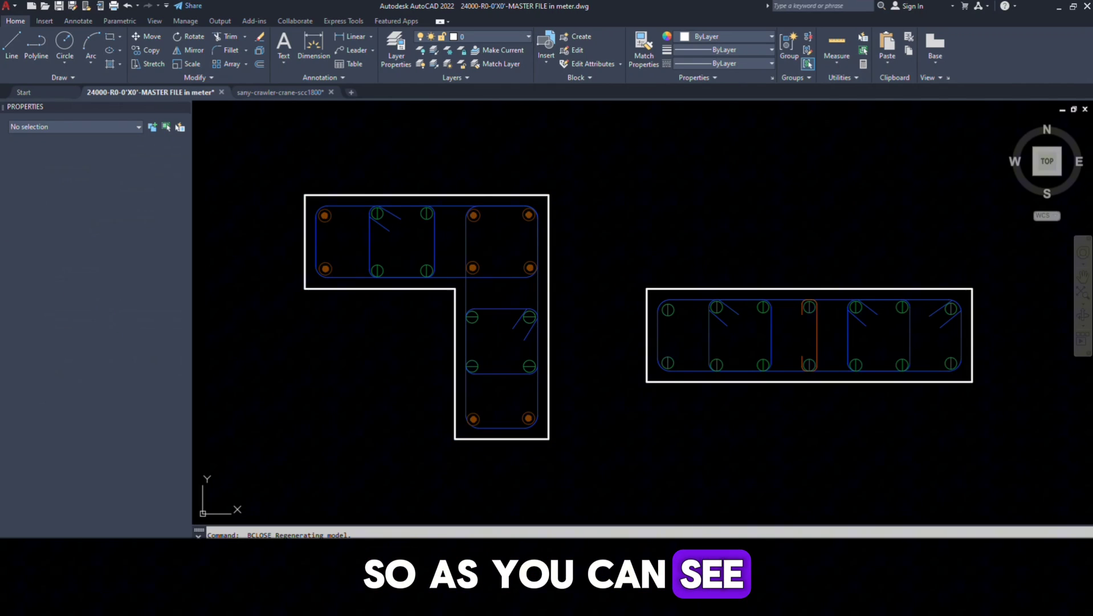
Explode the L-shaped outline polyline with X and hide the Properties panel.
{"action": "left_click", "coordinate": [497, 194]}
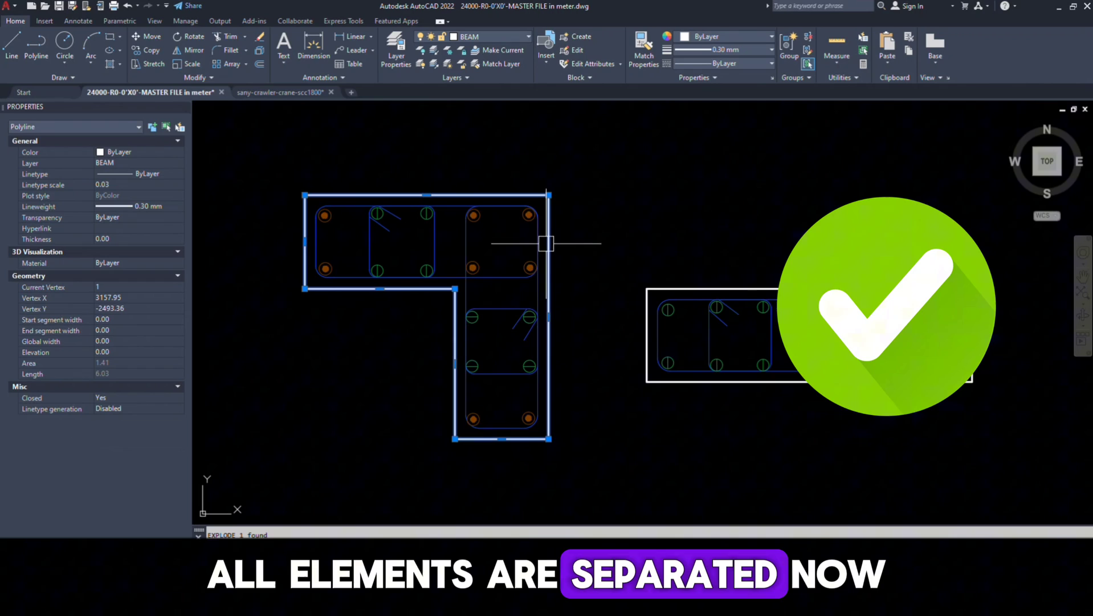
{"action": "type", "text": "x"}
{"action": "key", "text": "Return"}
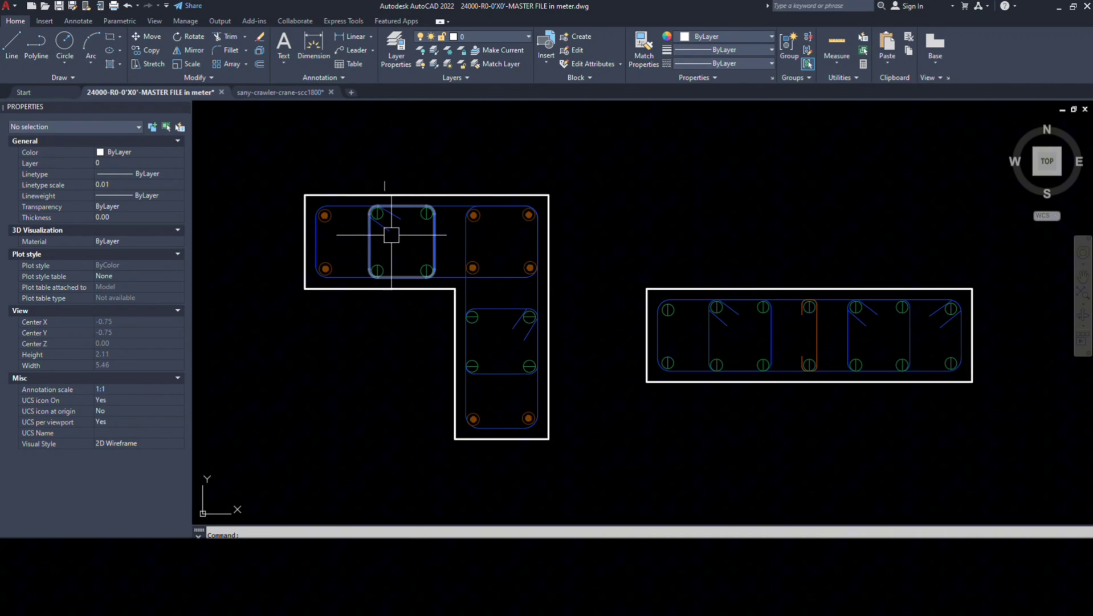
{"action": "key", "text": "ctrl+1"}
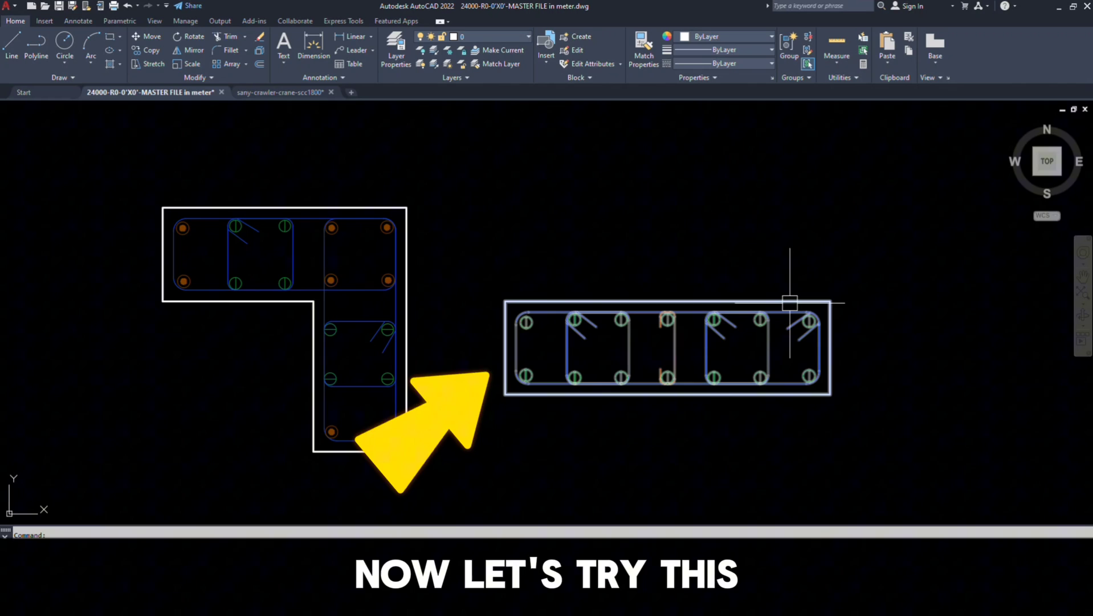
Open rectangular block C2 in the Block Editor and move the Block Authoring Palettes aside.
{"action": "double_click", "coordinate": [793, 309]}
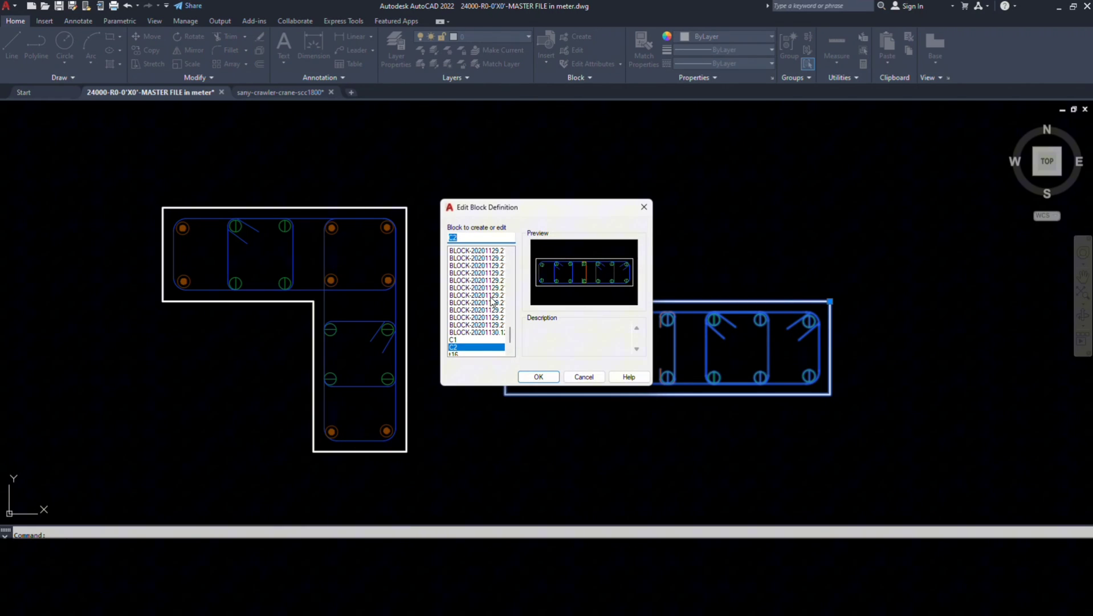
{"action": "left_click", "coordinate": [539, 376]}
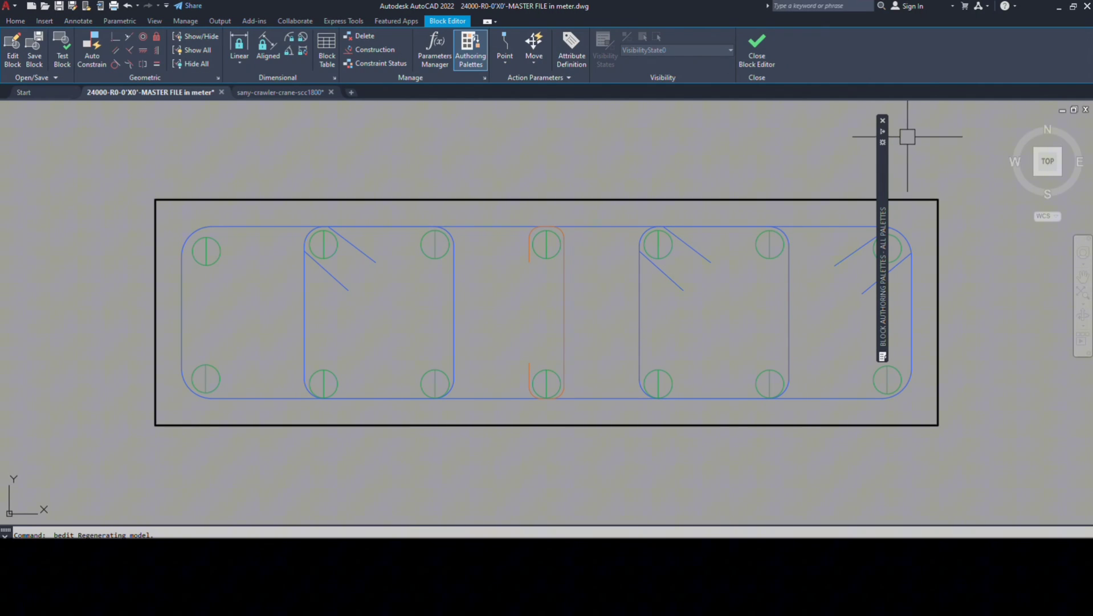
{"action": "mouse_move", "coordinate": [883, 163]}
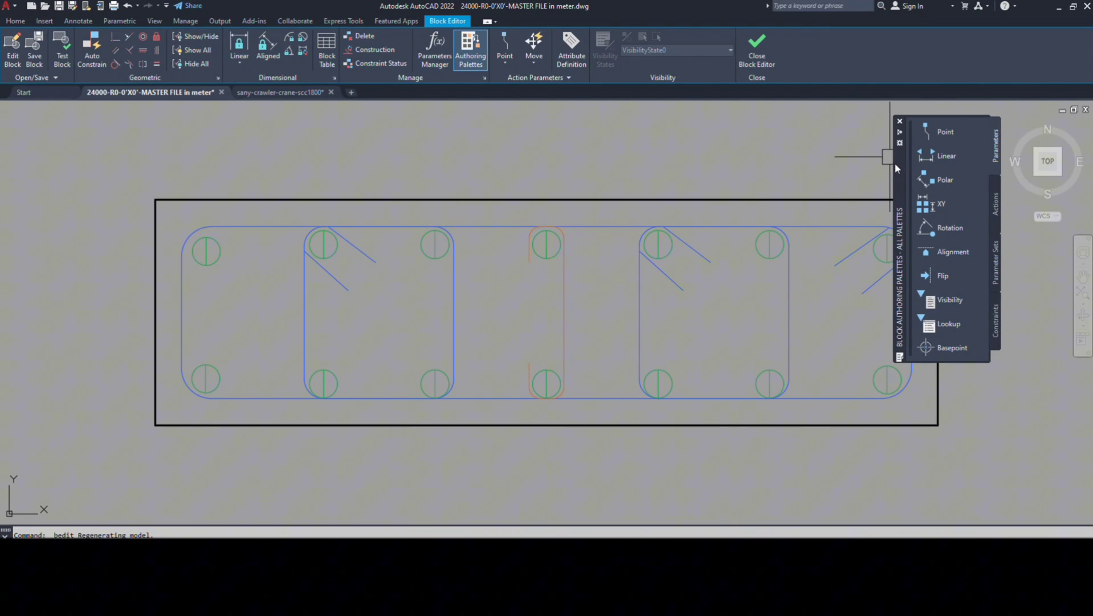
{"action": "left_click_drag", "start_coordinate": [900, 168], "coordinate": [982, 336]}
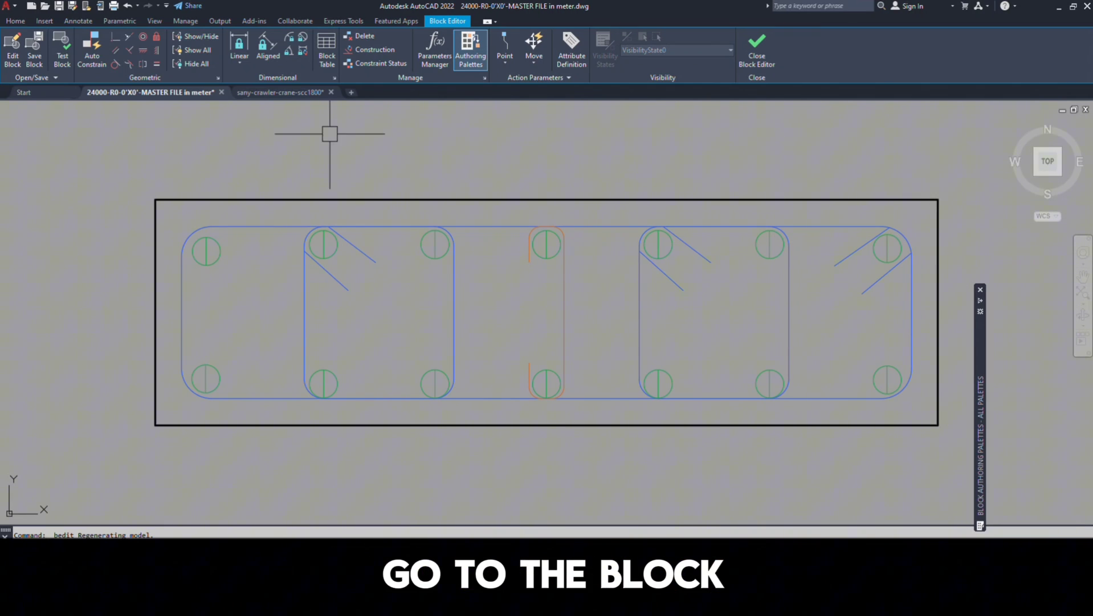
Change C2's Allow exploding property from No to Yes in Properties.
{"action": "key", "text": "ctrl+1"}
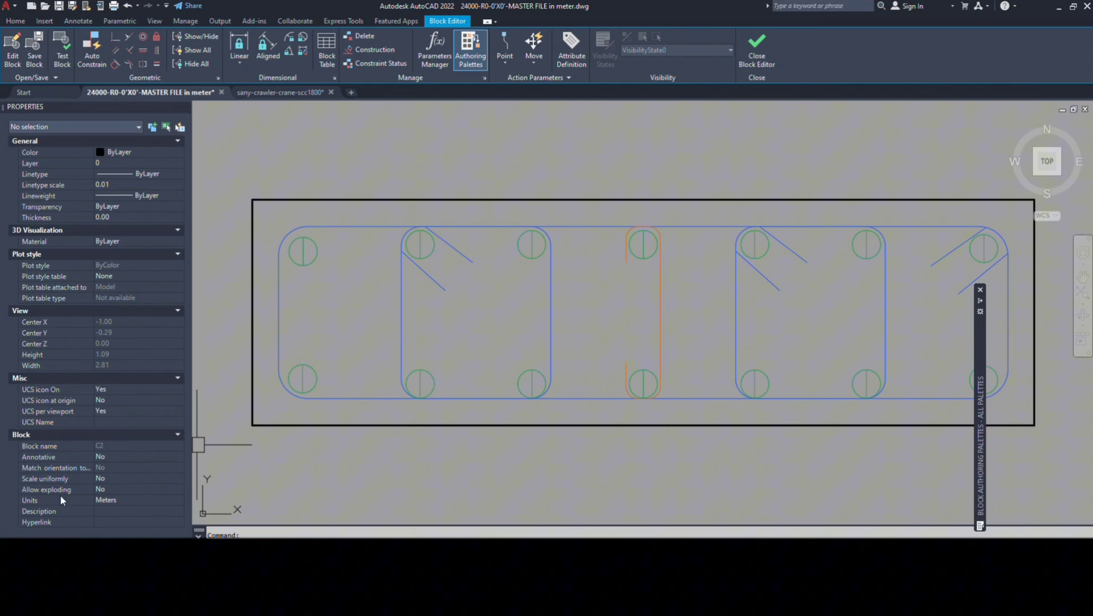
{"action": "left_click", "coordinate": [115, 489]}
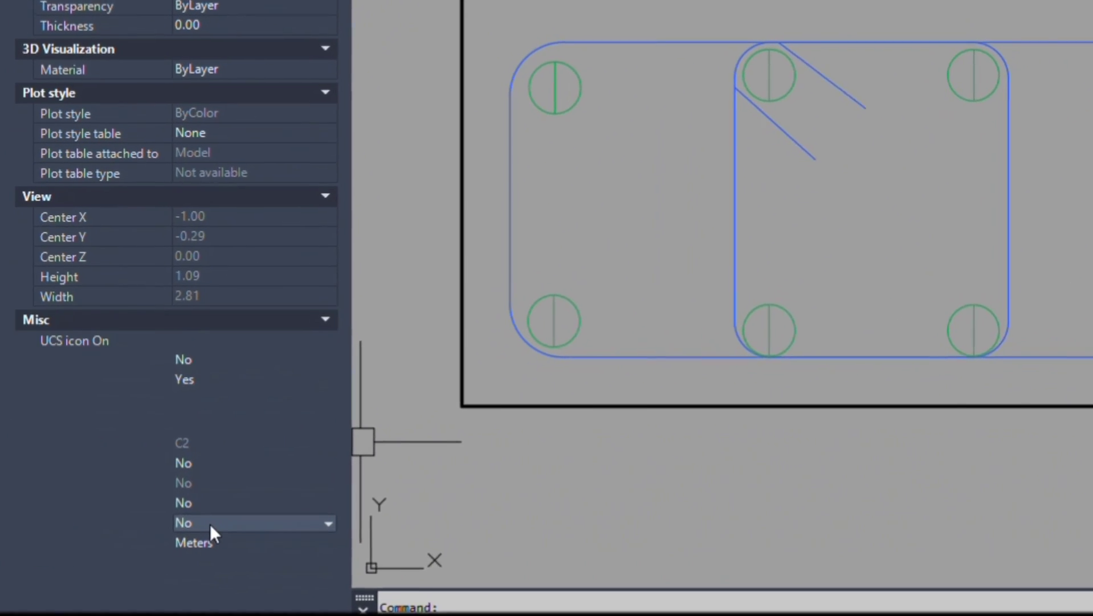
{"action": "left_click", "coordinate": [187, 515]}
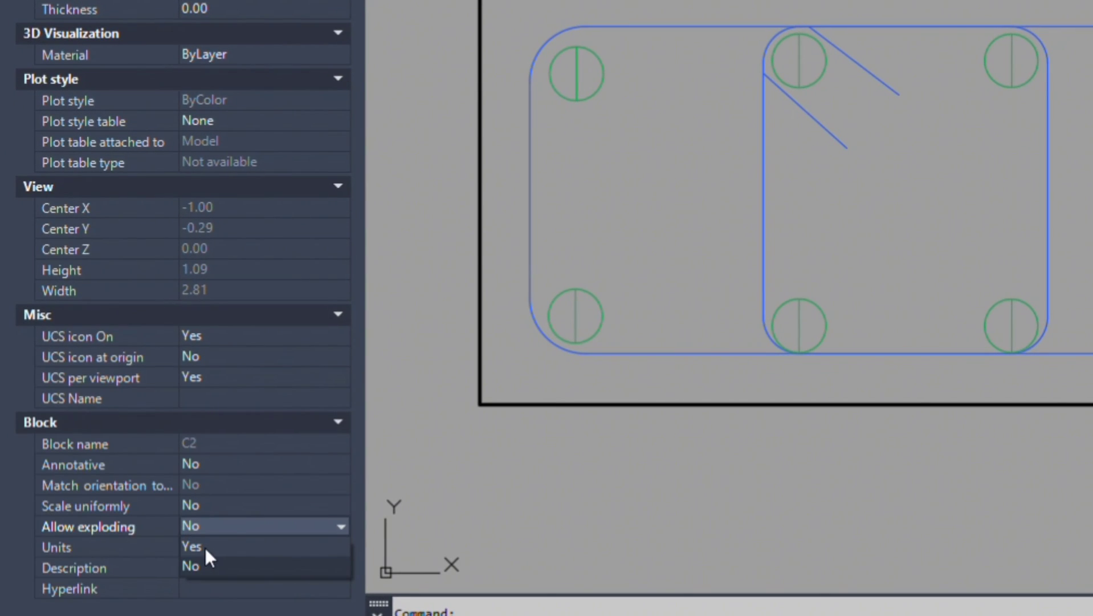
{"action": "left_click", "coordinate": [206, 546]}
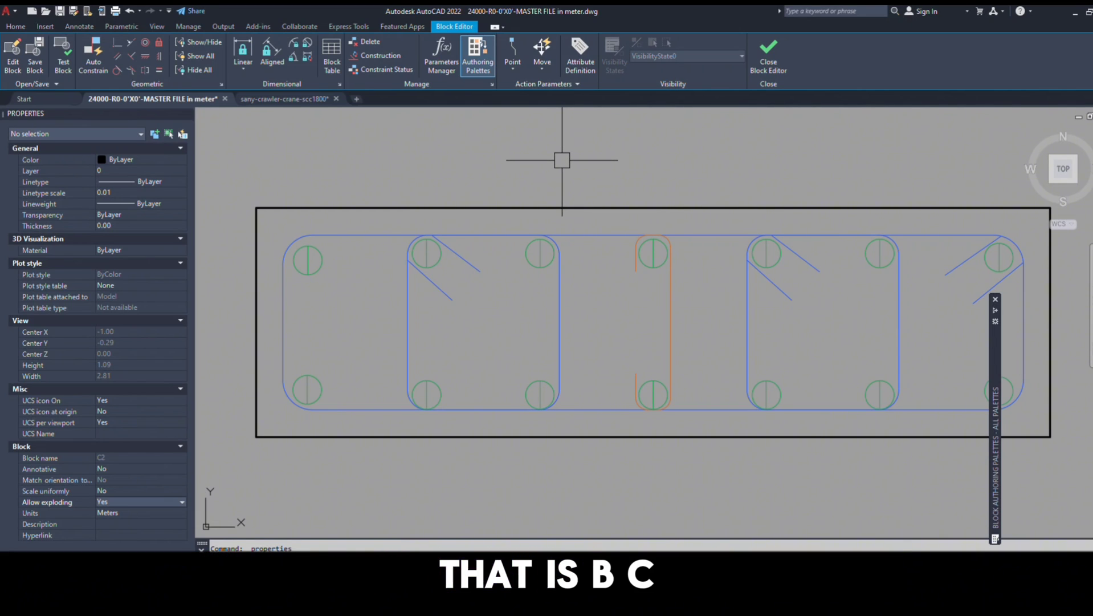
Save the C2 changes and close the Block Editor with BC.
{"action": "type", "text": "BC"}
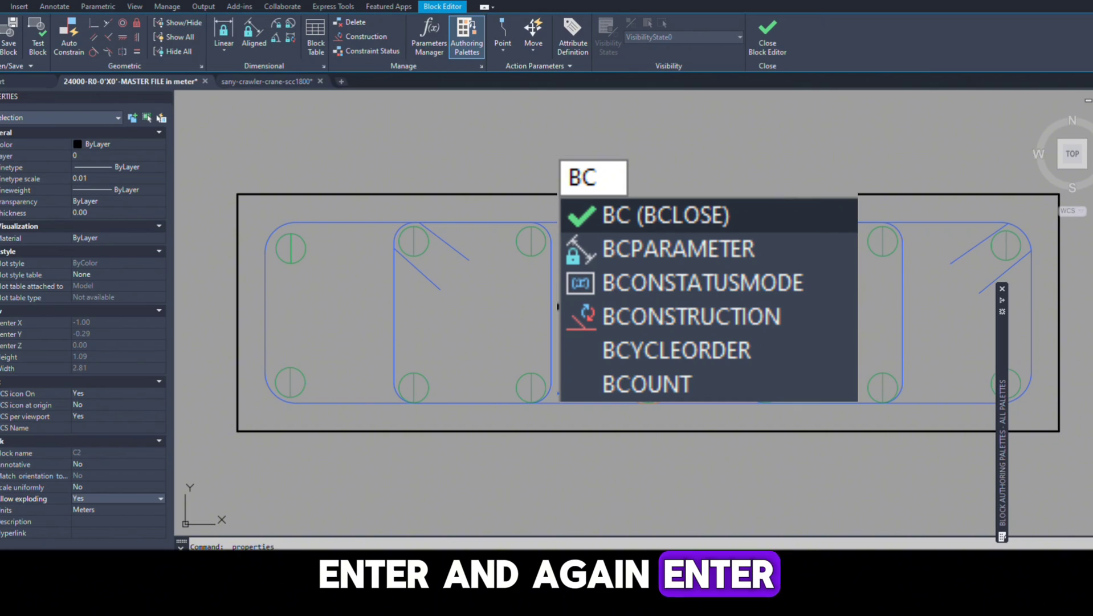
{"action": "key", "text": "Return"}
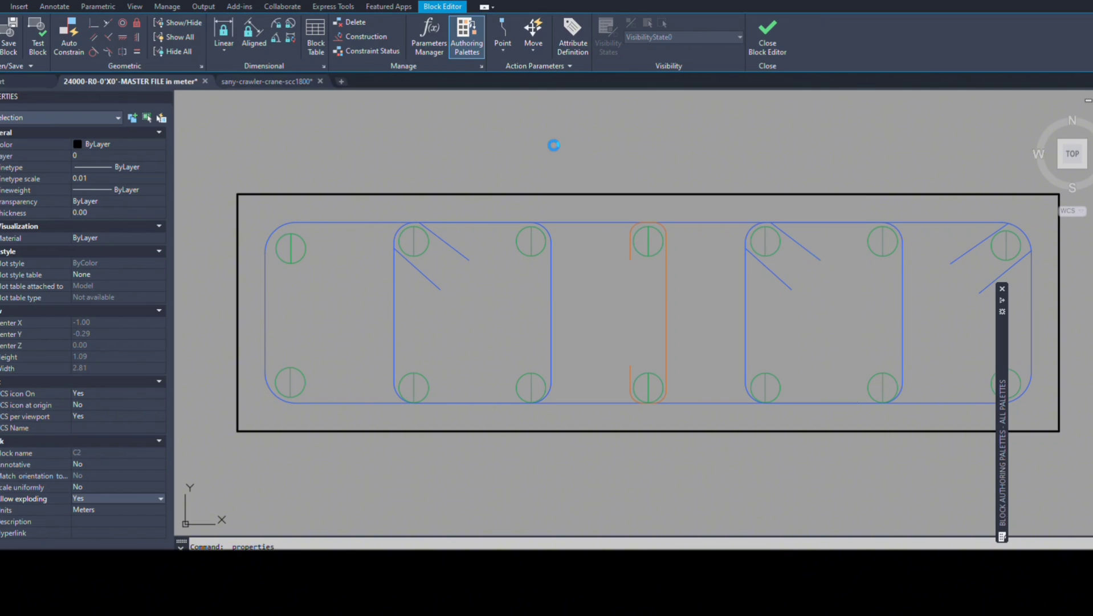
{"action": "key", "text": "Return"}
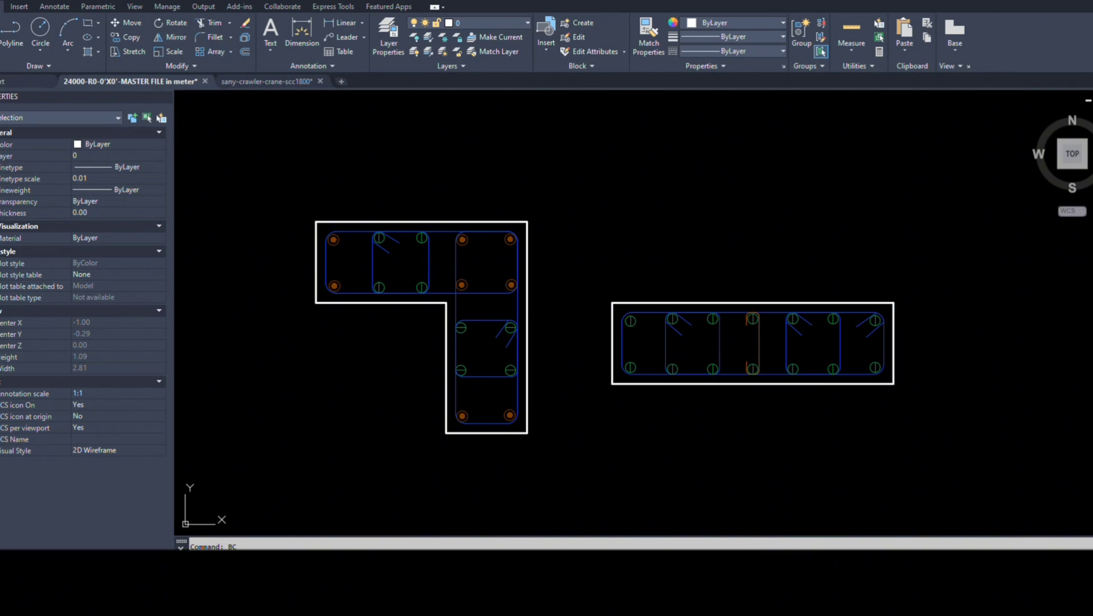
Explode the rectangular rebar block C2 with X.
{"action": "left_click", "coordinate": [700, 301]}
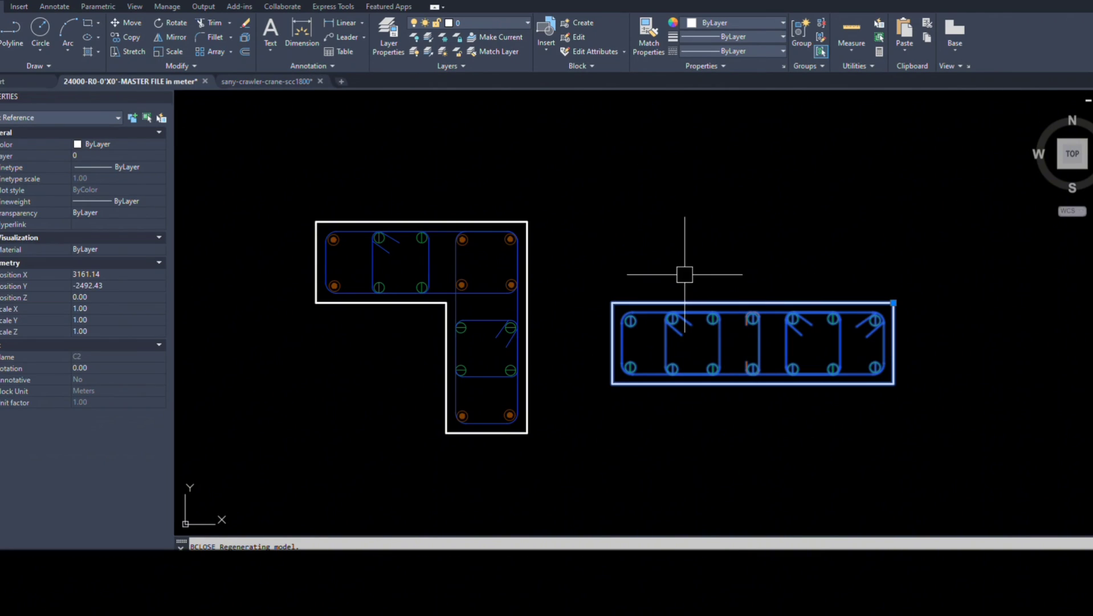
{"action": "type", "text": "x"}
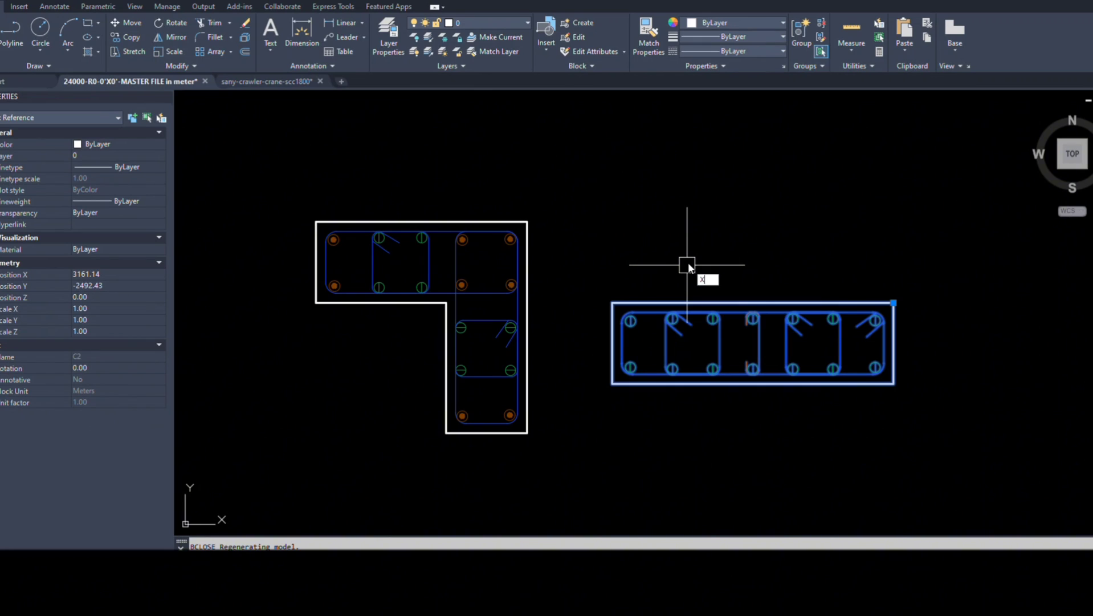
{"action": "key", "text": "Return"}
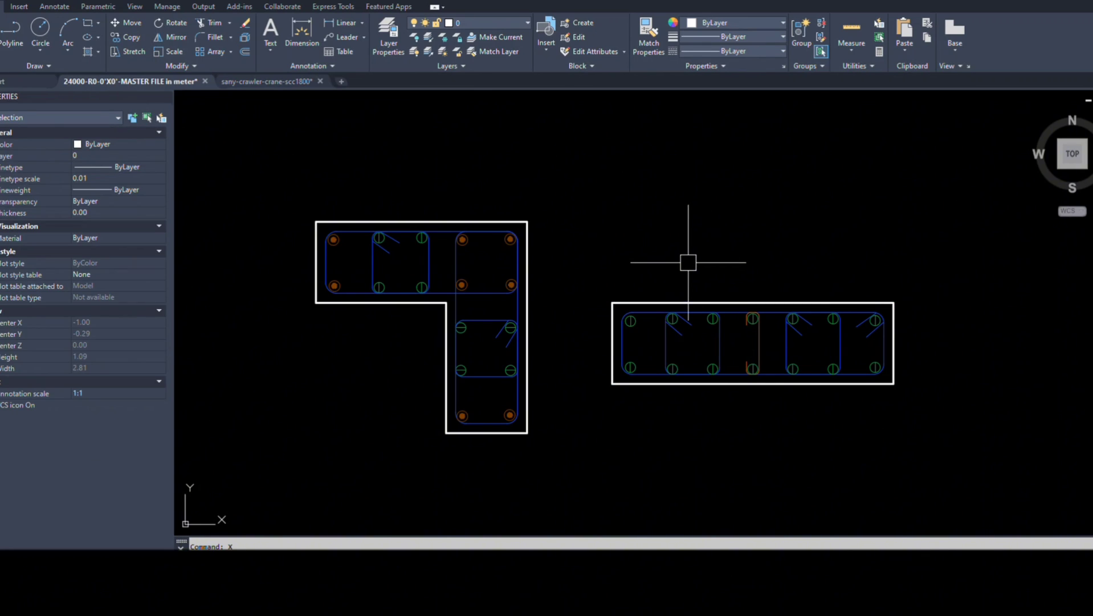